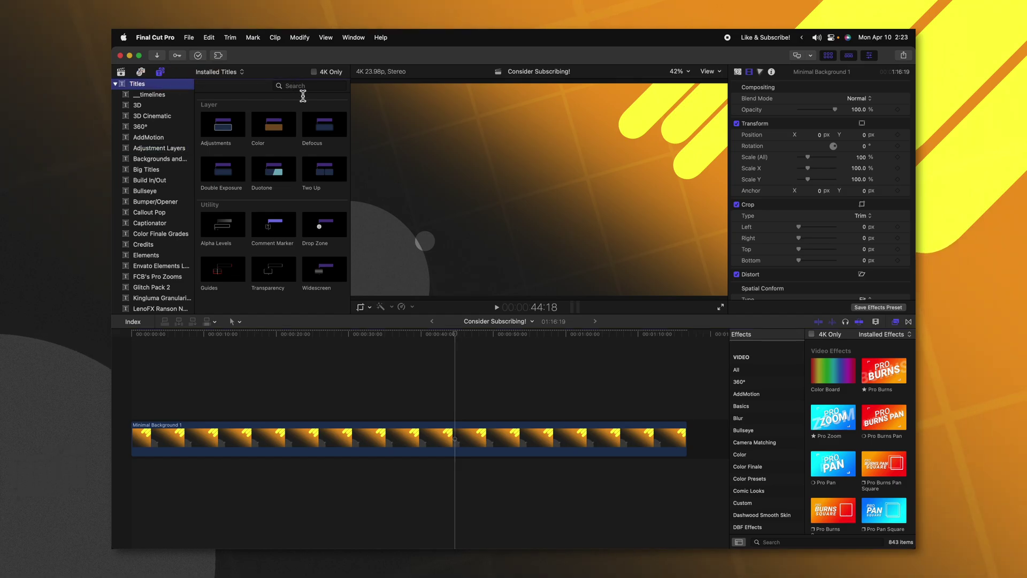
Place a Custom title above the background clip reading SUBSCRIBE!, set in Roboto at size 188
{"action": "left_click", "coordinate": [303, 95]}
{"action": "type", "text": "custom"}
{"action": "left_click_drag", "start_coordinate": [273, 114], "coordinate": [264, 349]}
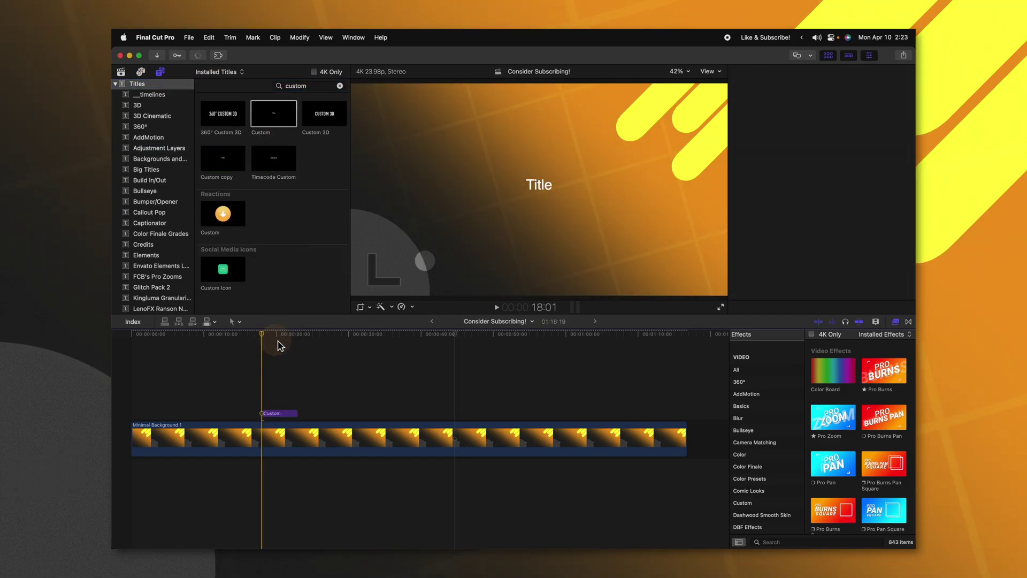
{"action": "double_click", "coordinate": [532, 184]}
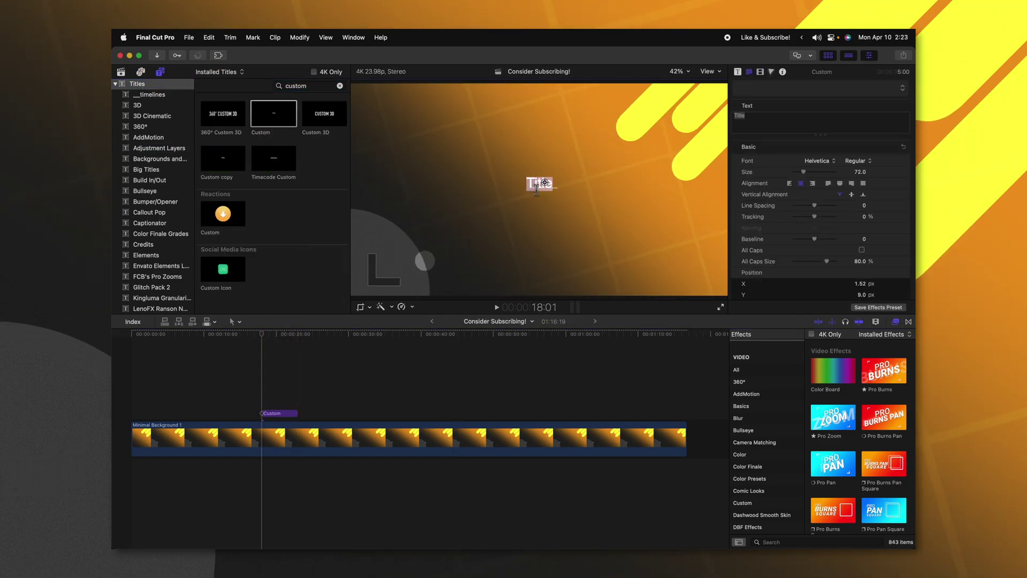
{"action": "type", "text": "SUBSCRIBE!"}
{"action": "left_click", "coordinate": [821, 163]}
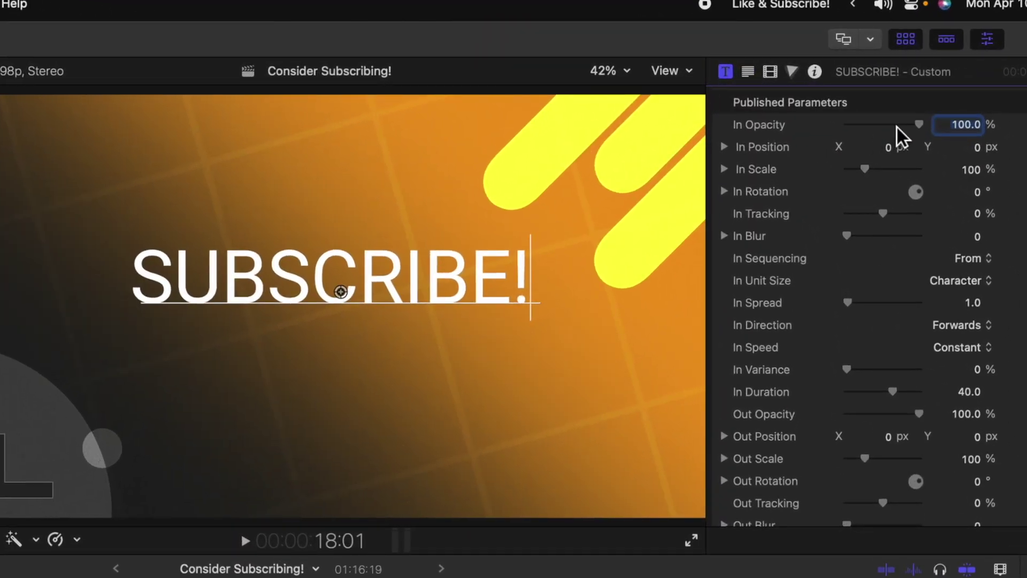
Build the title in from 0 opacity and 0 scale, Y offset -40, with In Duration 18.26
{"action": "type", "text": "0"}
{"action": "left_click", "coordinate": [670, 117]}
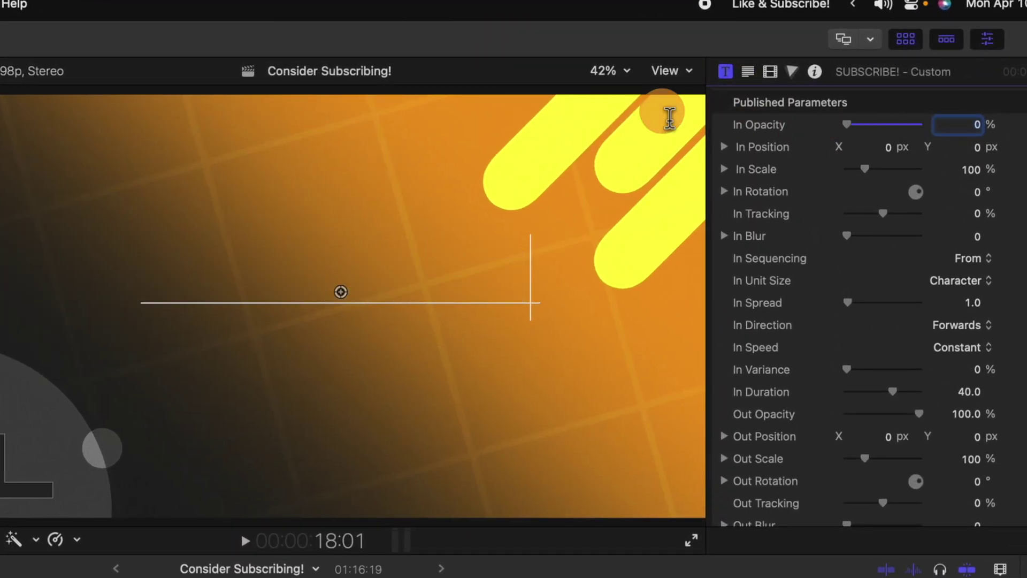
{"action": "left_click_drag", "start_coordinate": [869, 172], "coordinate": [760, 171]}
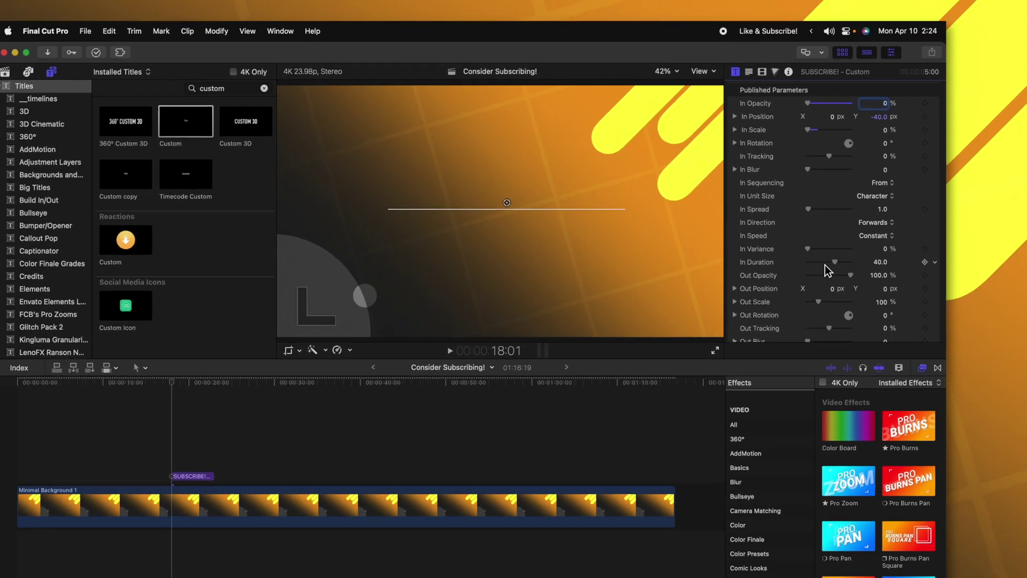
{"action": "left_click_drag", "start_coordinate": [892, 392], "coordinate": [872, 393]}
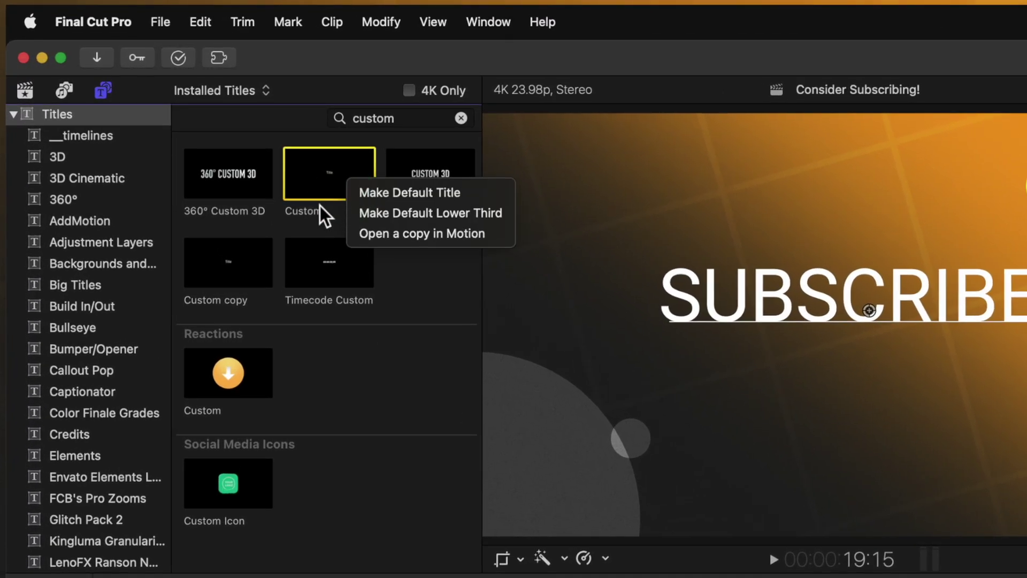
{"action": "left_click", "coordinate": [386, 236]}
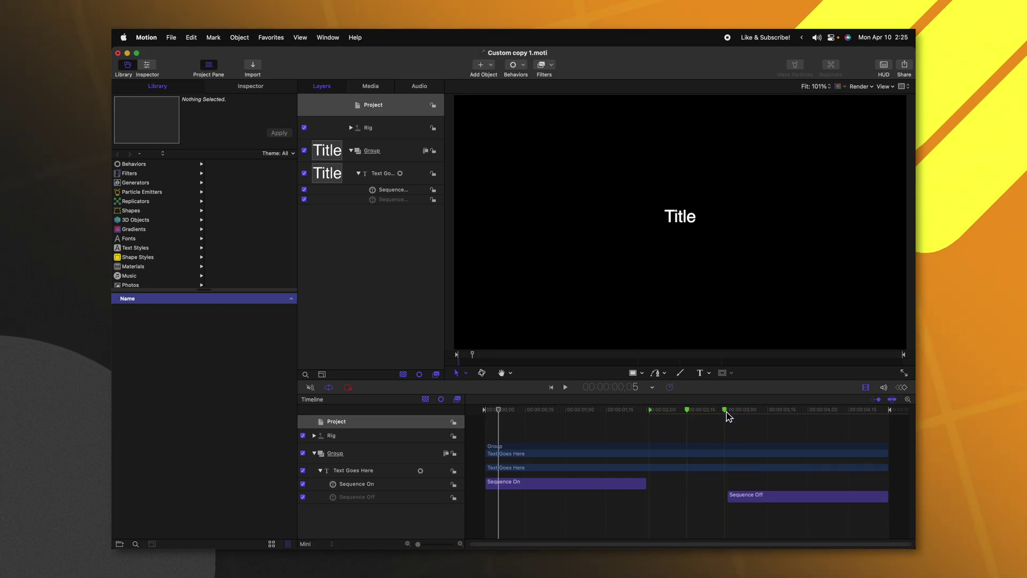
Change the timeline marker's type to Build Out - Optional in the Motion copy
{"action": "double_click", "coordinate": [725, 410]}
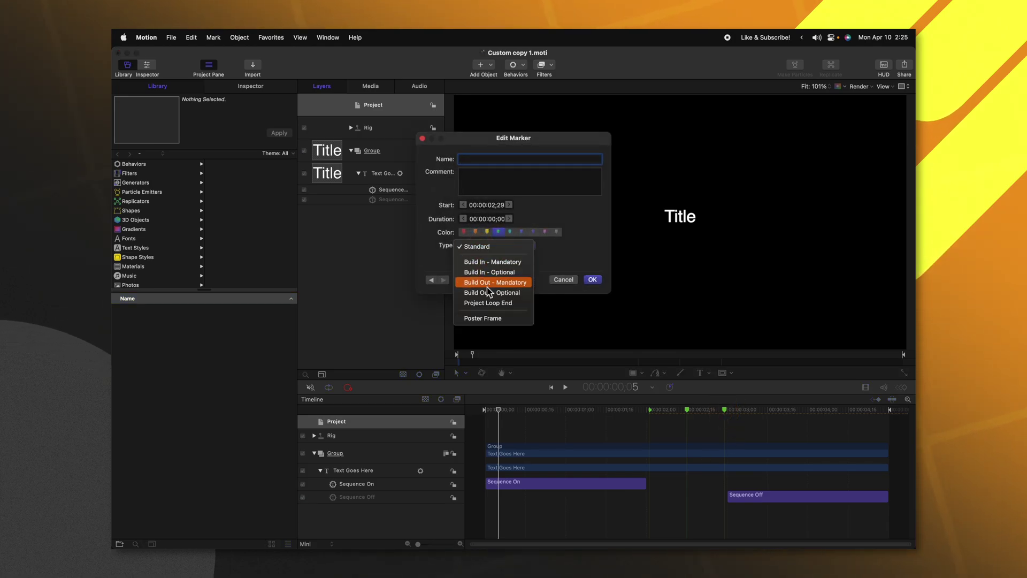
{"action": "left_click", "coordinate": [485, 292]}
{"action": "left_click", "coordinate": [592, 279]}
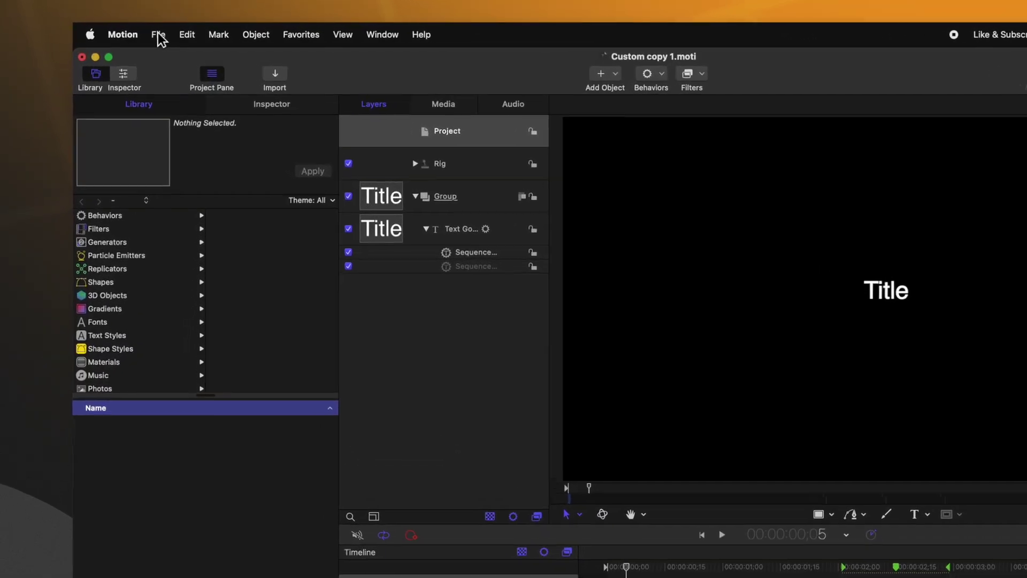
{"action": "left_click", "coordinate": [159, 34]}
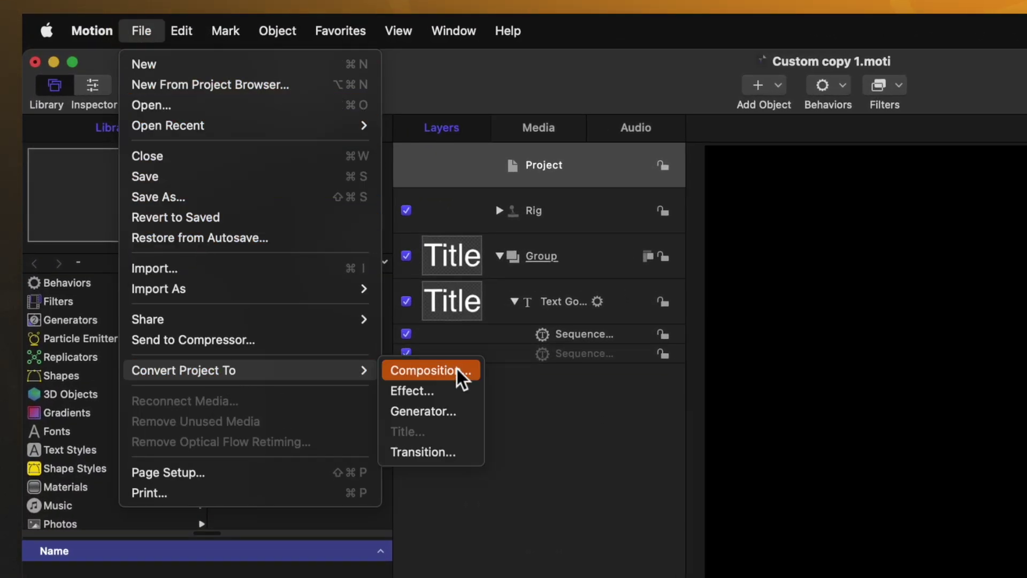
Convert the project to a Final Cut Pro effect using a new Effect Source
{"action": "left_click", "coordinate": [455, 390]}
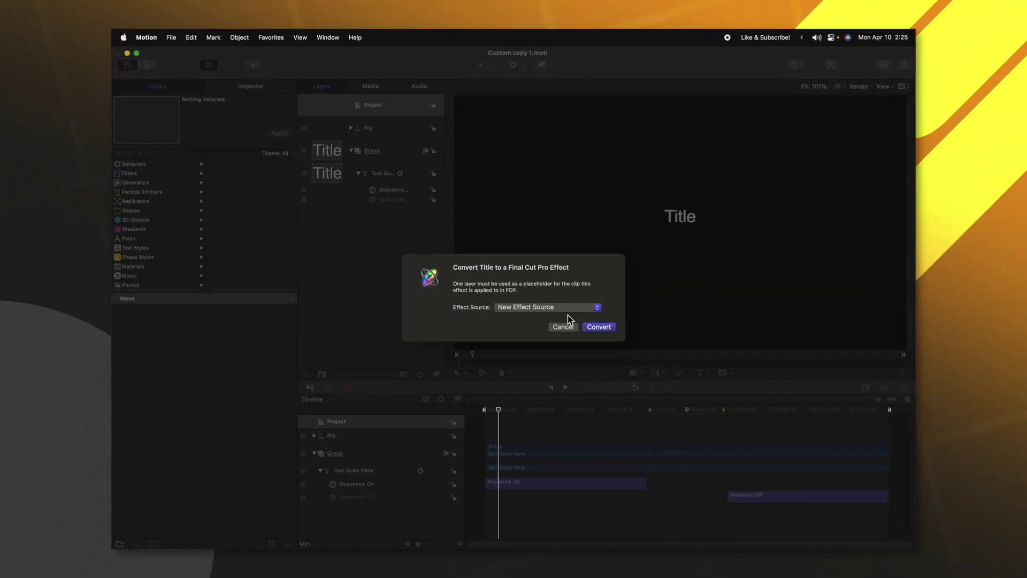
{"action": "left_click", "coordinate": [596, 327]}
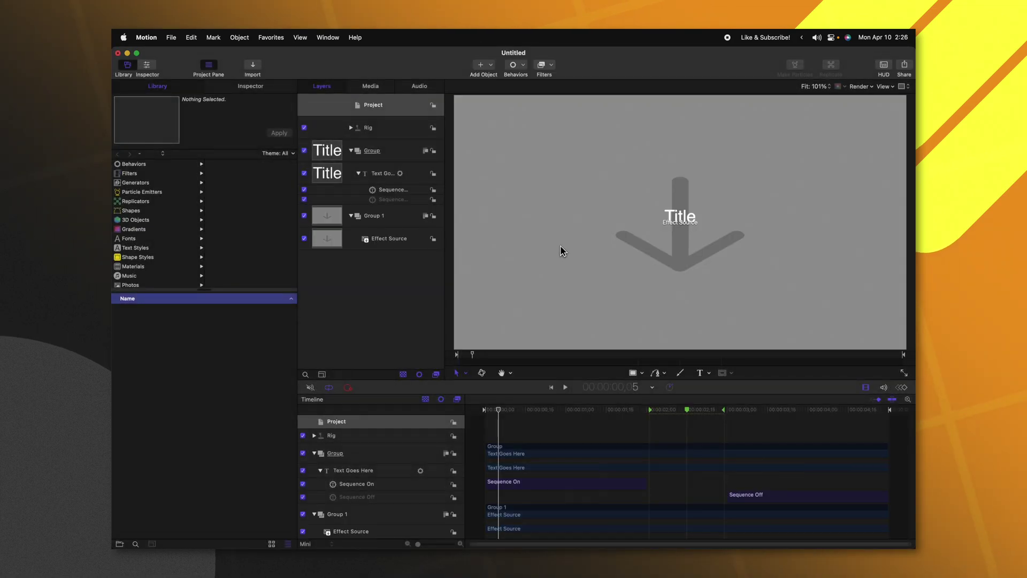
Publish the text layer's Font and Size parameters from its Format settings
{"action": "left_click", "coordinate": [329, 174]}
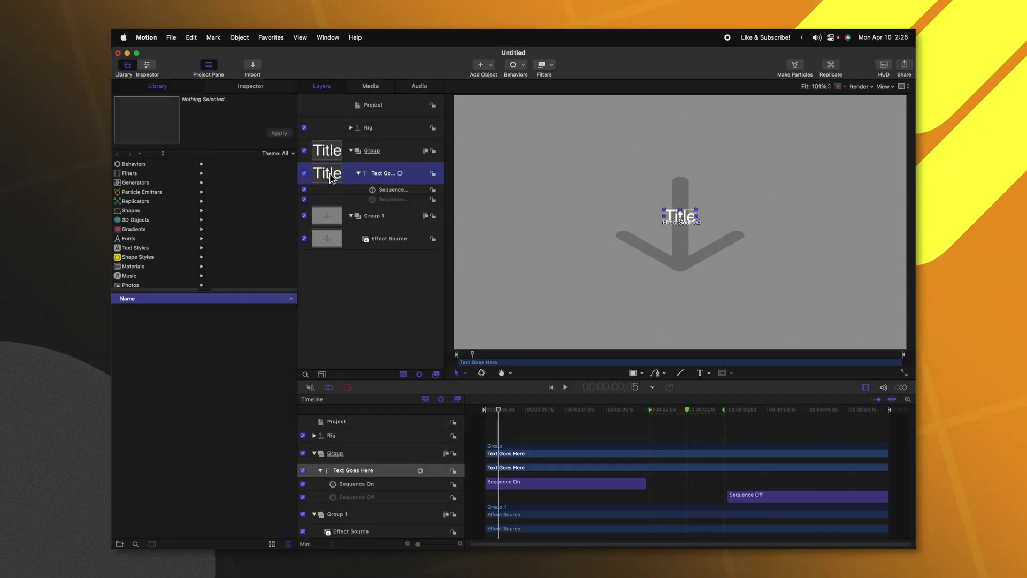
{"action": "left_click", "coordinate": [243, 95]}
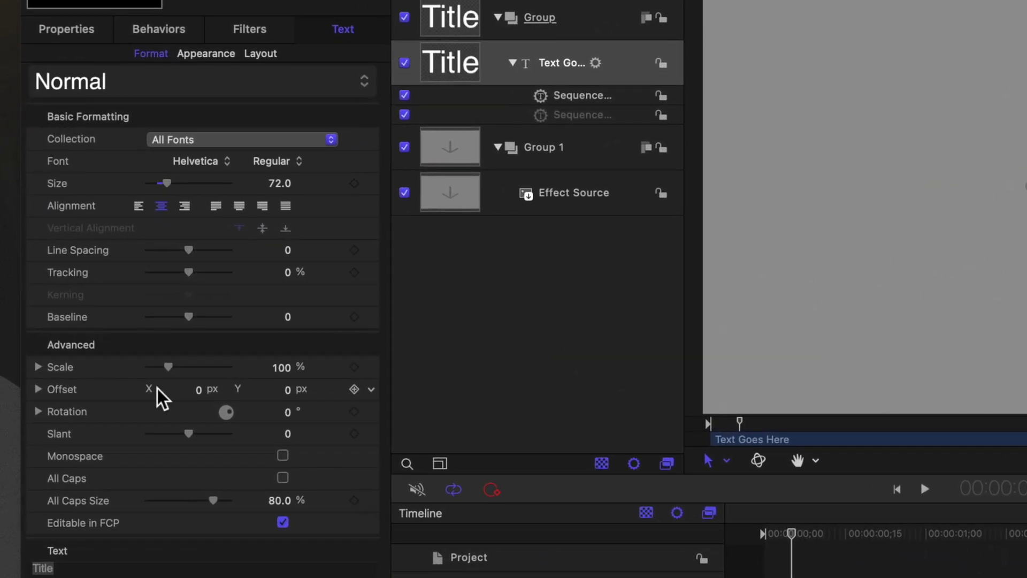
{"action": "left_click", "coordinate": [371, 162]}
{"action": "left_click", "coordinate": [390, 190]}
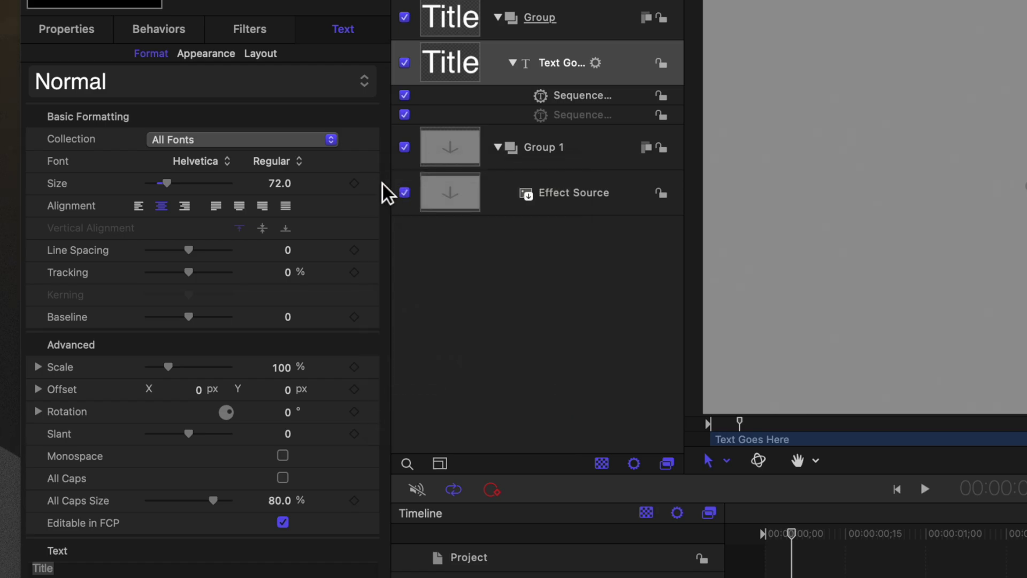
{"action": "left_click", "coordinate": [371, 183]}
{"action": "left_click", "coordinate": [436, 433]}
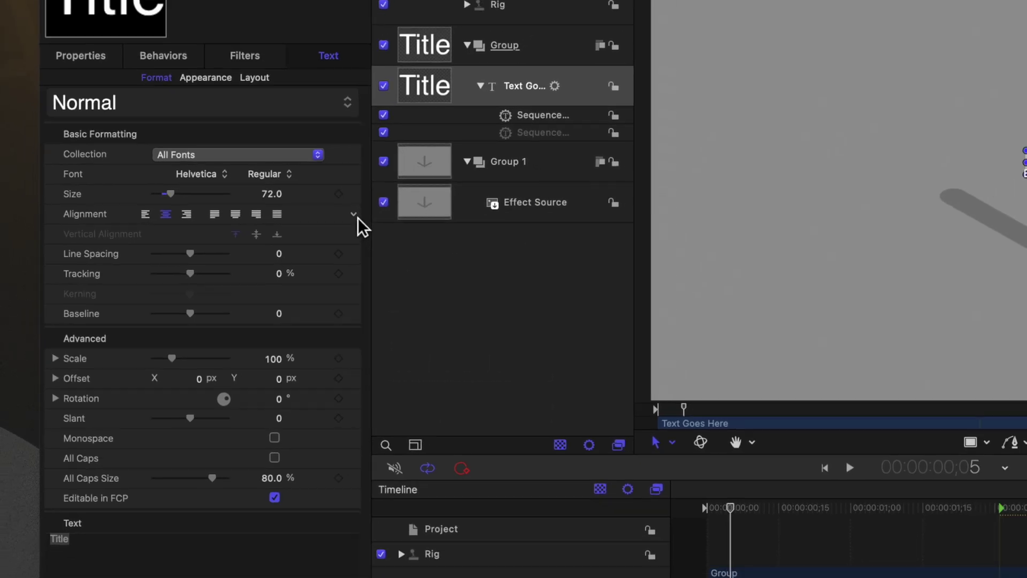
Publish the Alignment, Vertical Alignment, Tracking and Offset parameters as well
{"action": "left_click", "coordinate": [371, 206]}
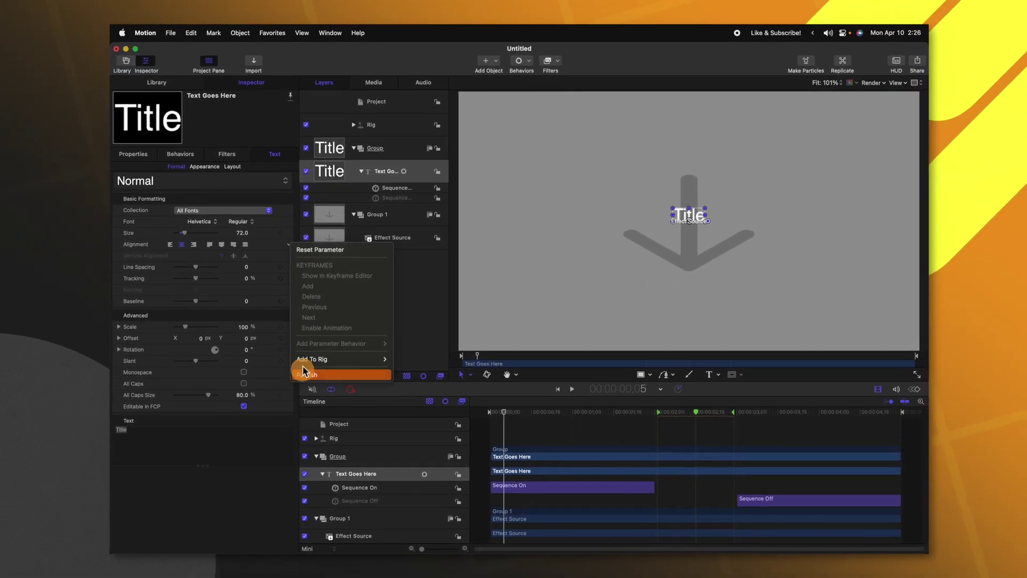
{"action": "left_click", "coordinate": [303, 372]}
{"action": "left_click", "coordinate": [289, 255]}
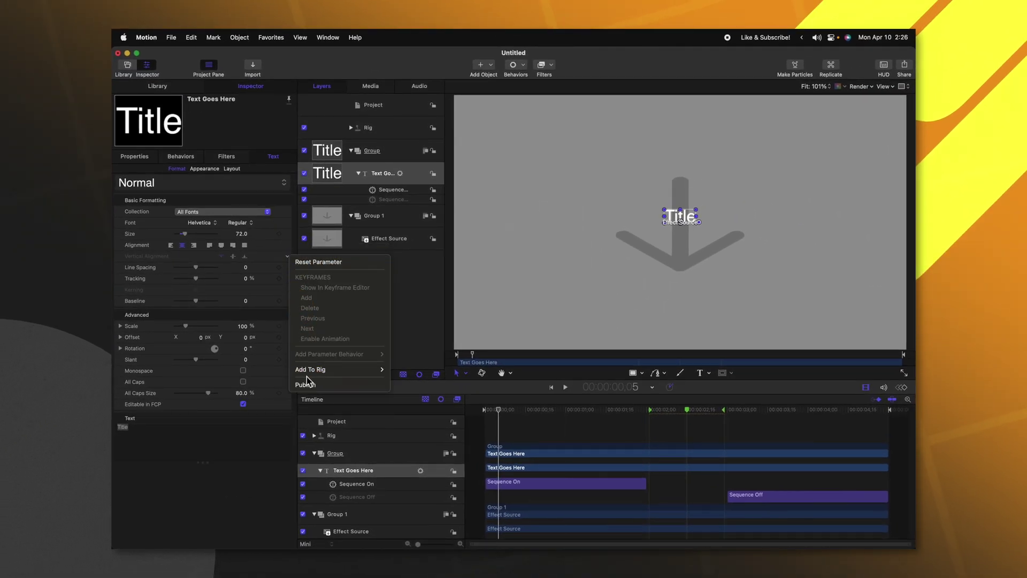
{"action": "left_click", "coordinate": [302, 383]}
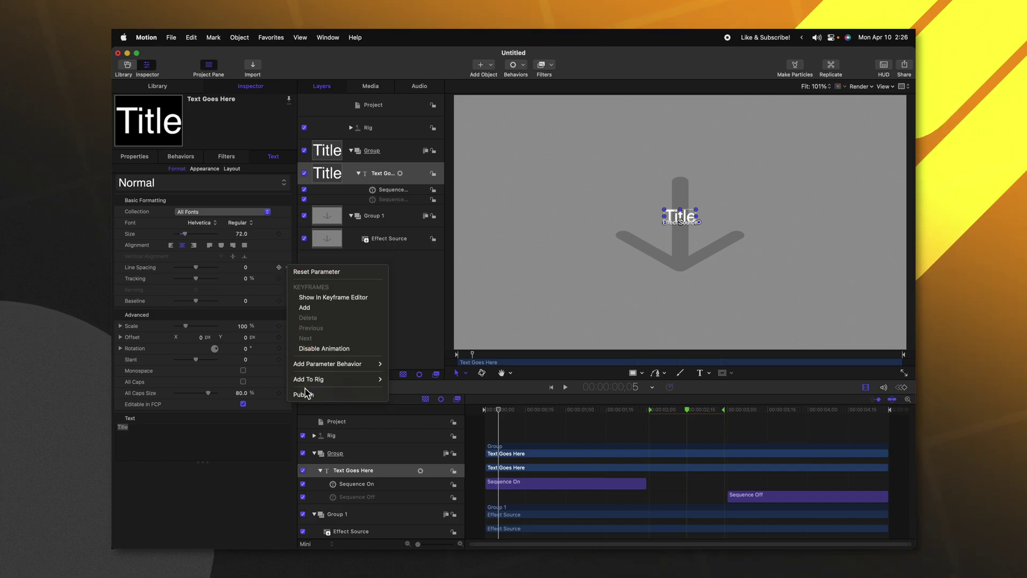
{"action": "left_click", "coordinate": [287, 278]}
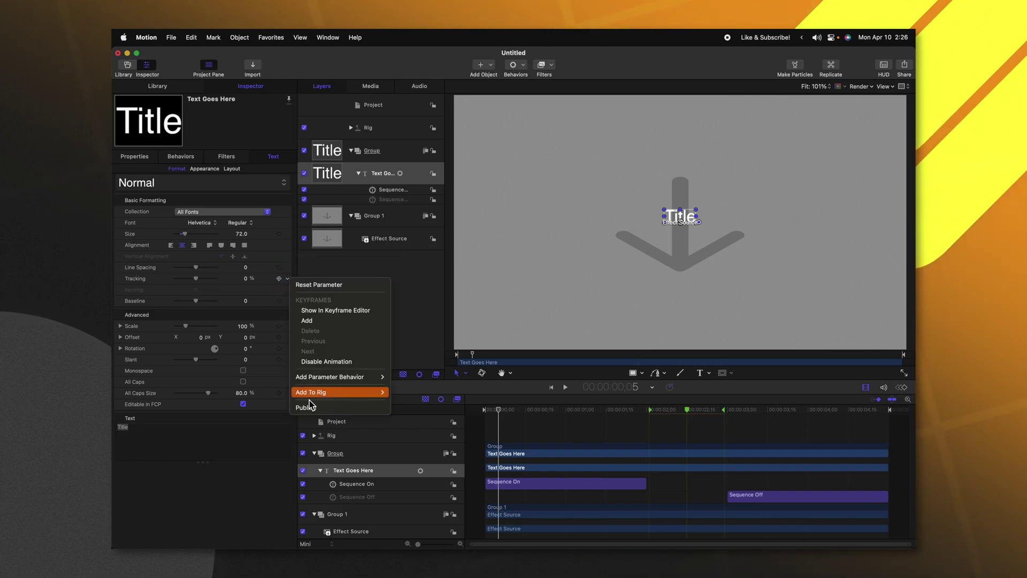
{"action": "left_click", "coordinate": [309, 400]}
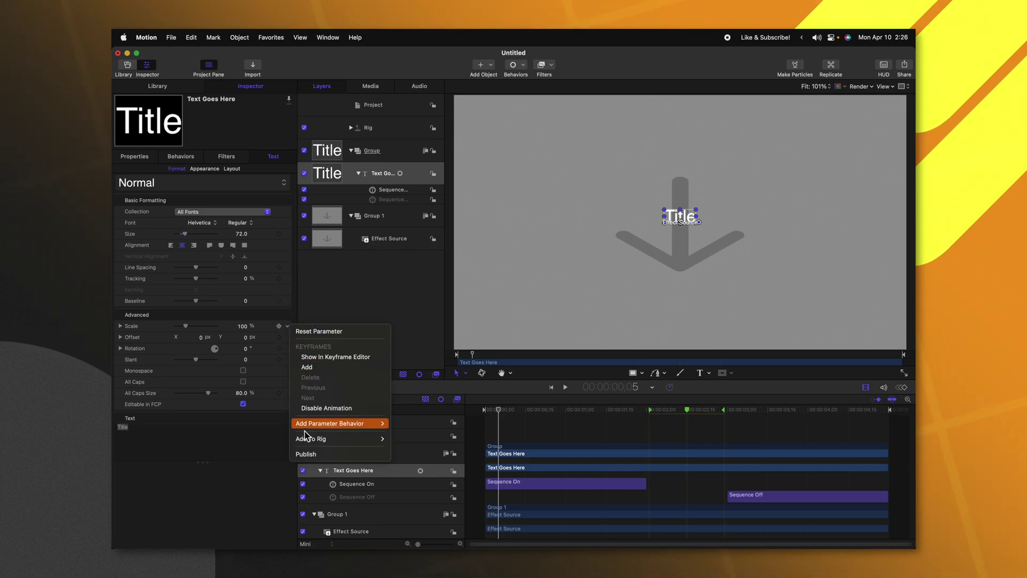
{"action": "left_click", "coordinate": [288, 337]}
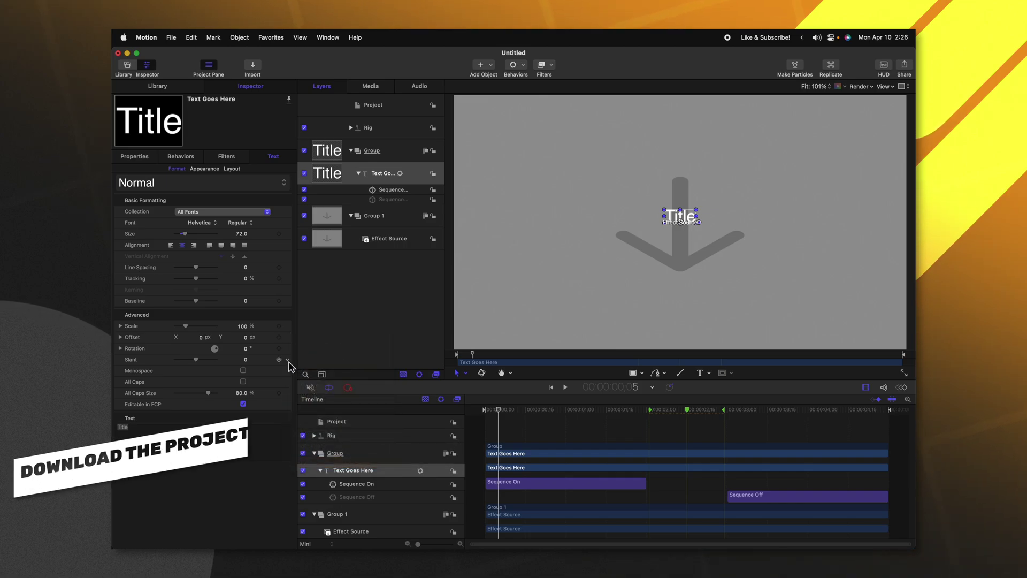
{"action": "left_click", "coordinate": [288, 349]}
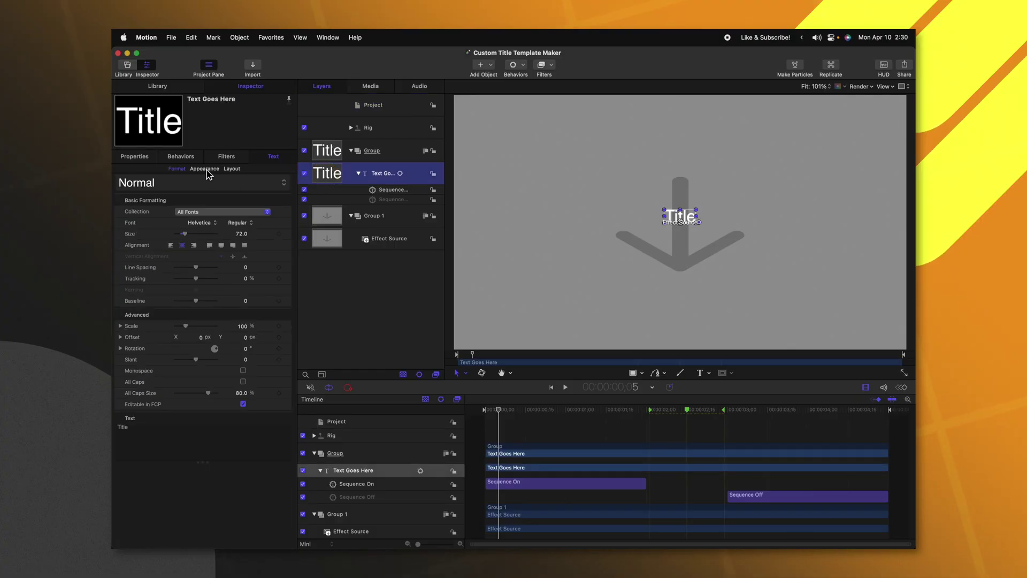
{"action": "left_click", "coordinate": [205, 169]}
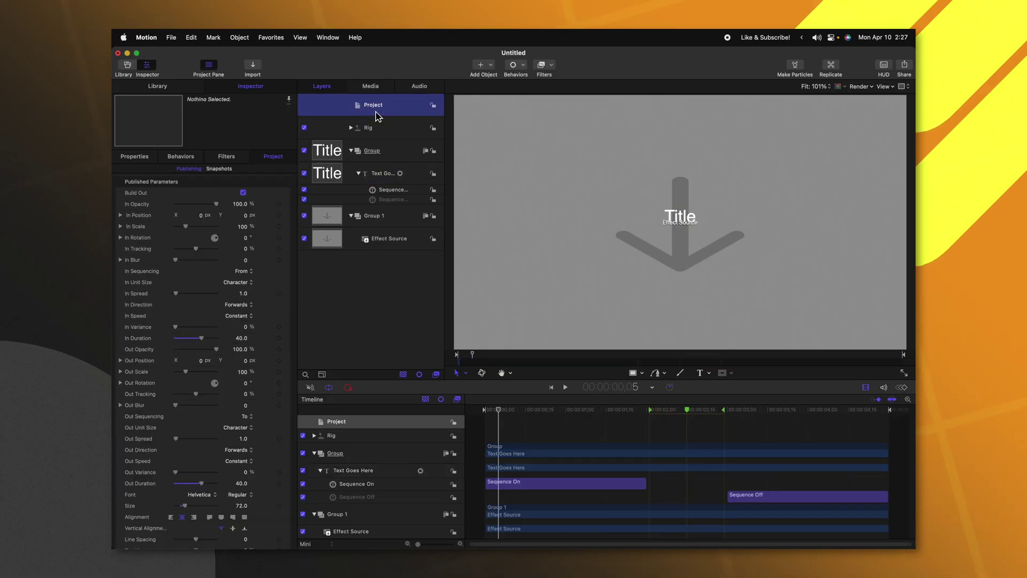
Scroll through the project's Published Parameters in the Inspector
{"action": "scroll", "coordinate": [191, 268], "scroll_direction": "down", "scroll_amount": 5}
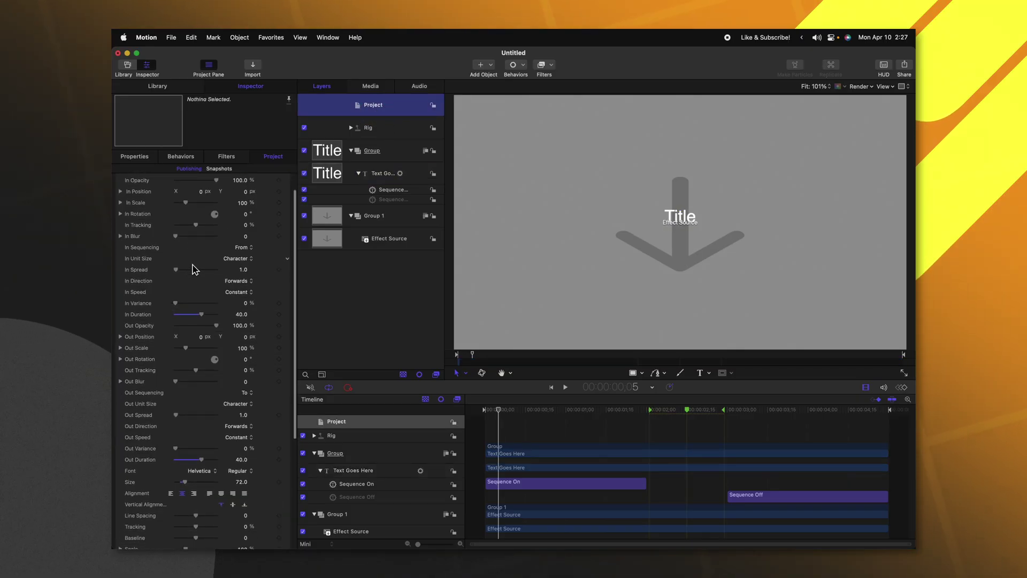
{"action": "scroll", "coordinate": [195, 429], "scroll_direction": "down", "scroll_amount": 9}
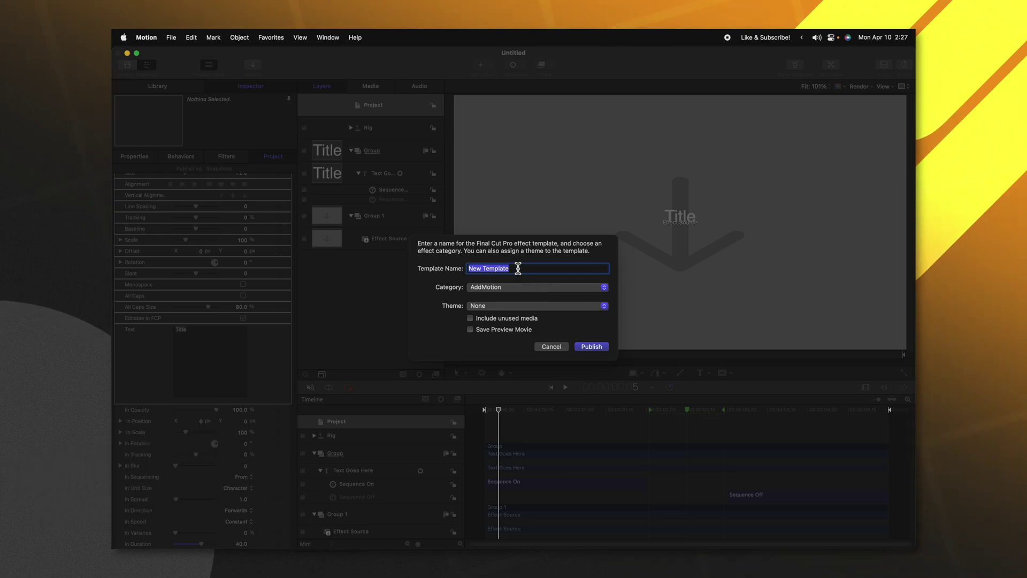
Name the template 'Custom Title Template Maker', file it under Tutorials, and publish it
{"action": "type", "text": "tom Title Te"}
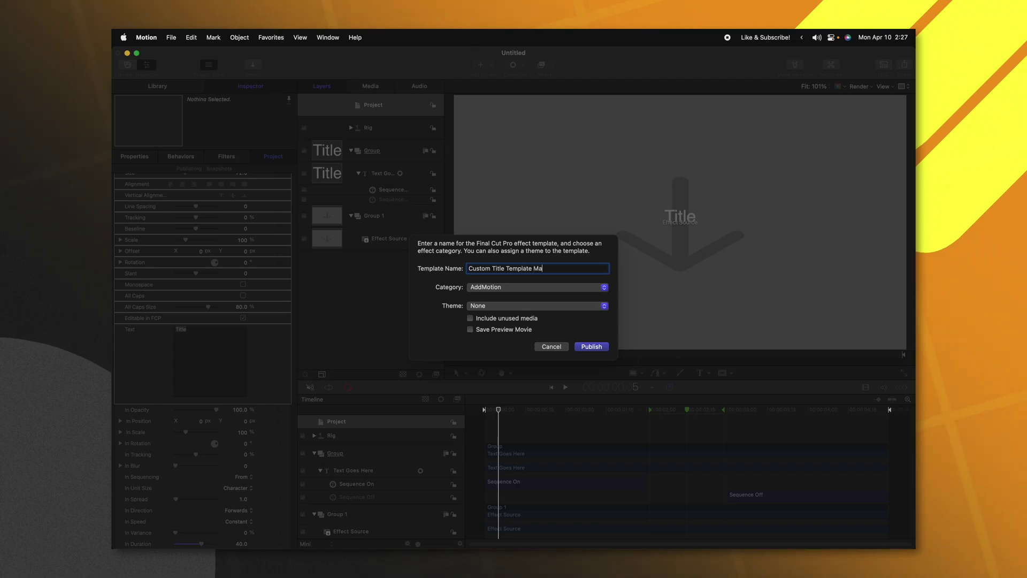
{"action": "left_click", "coordinate": [520, 286]}
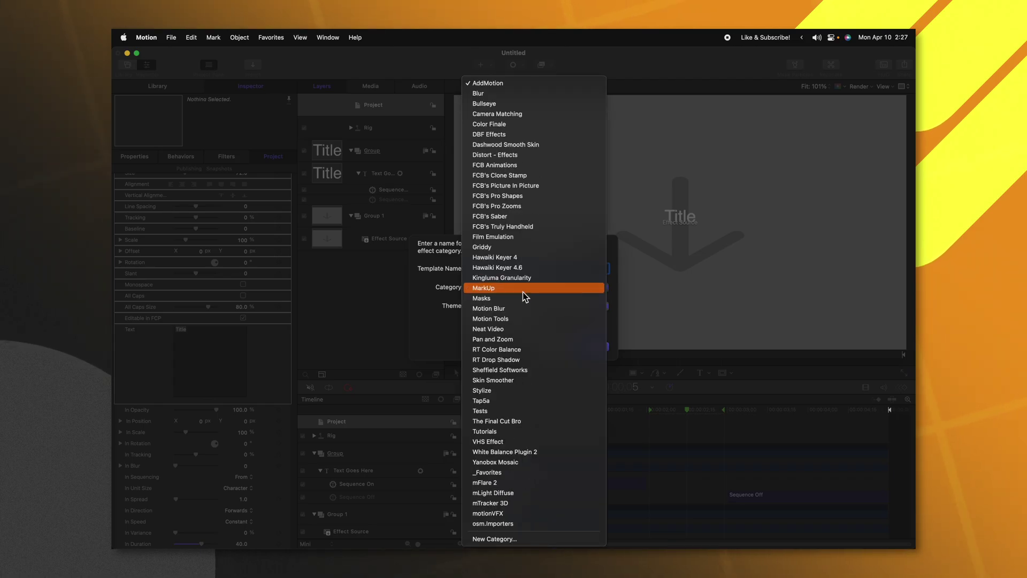
{"action": "left_click", "coordinate": [511, 432]}
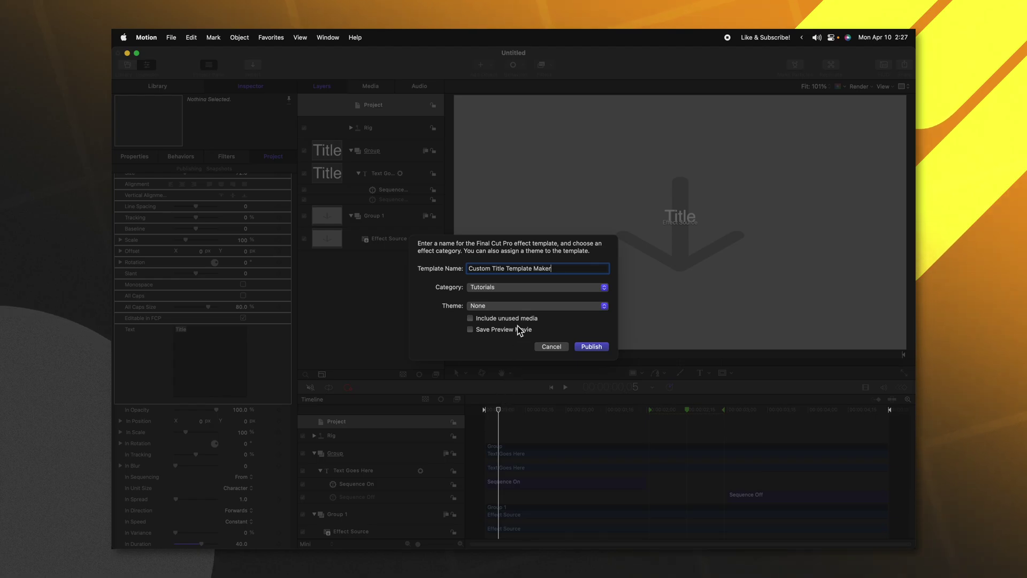
{"action": "left_click", "coordinate": [591, 347]}
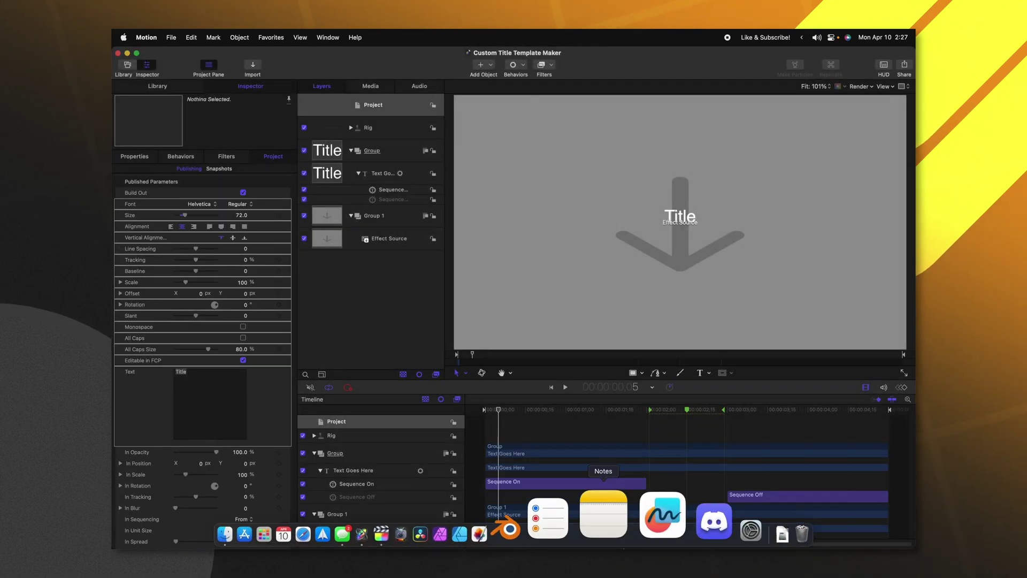
Back in Final Cut Pro, connect an Adjustments adjustment layer above the background clip
{"action": "left_click", "coordinate": [457, 499]}
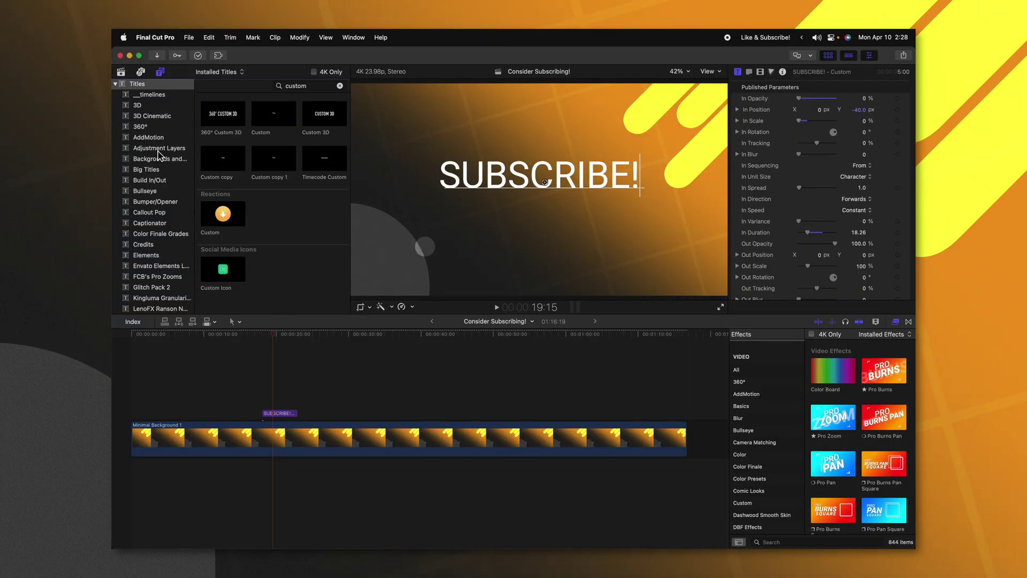
{"action": "left_click", "coordinate": [146, 151]}
{"action": "left_click", "coordinate": [339, 86]}
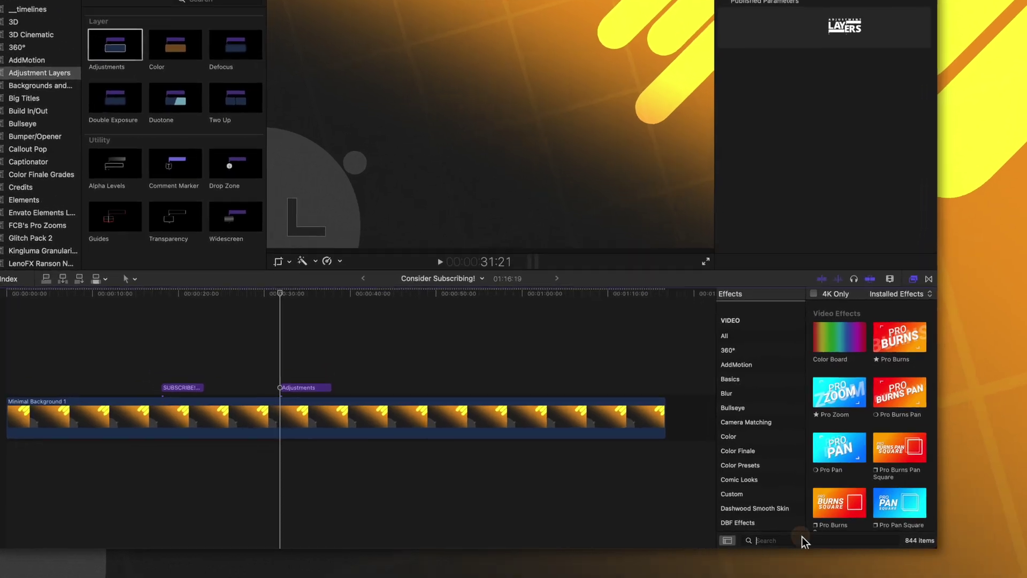
Find 'Custom Title Template Maker' in Effects and apply it to the Adjustments clip
{"action": "left_click", "coordinate": [803, 541]}
{"action": "type", "text": "custom title"}
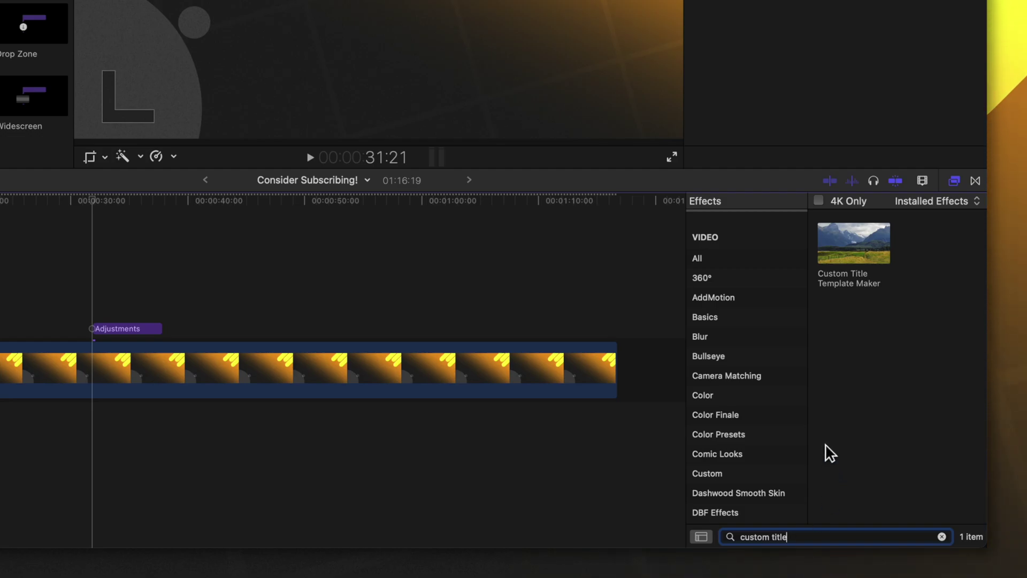
{"action": "left_click_drag", "start_coordinate": [215, 255], "coordinate": [142, 333]}
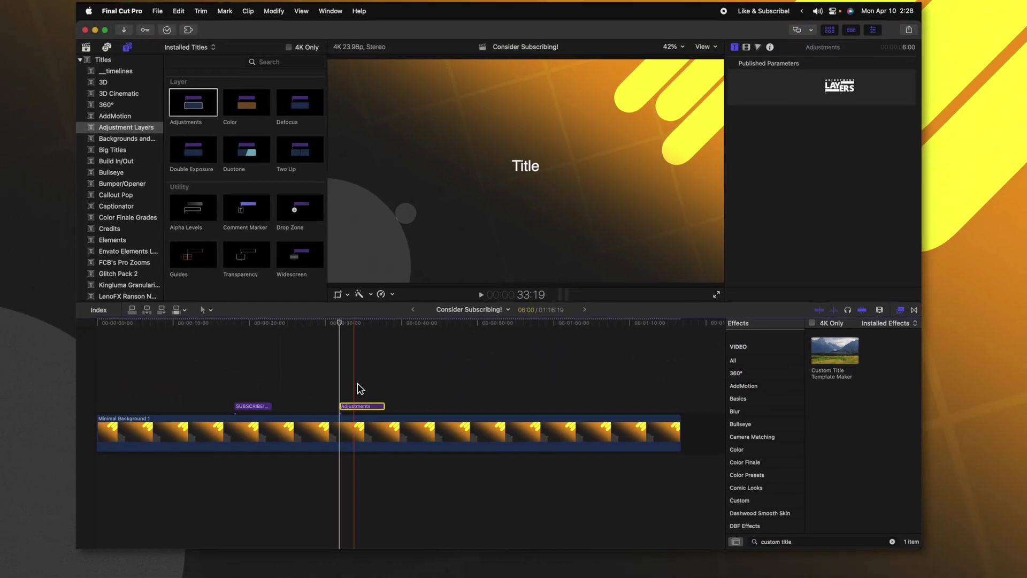
{"action": "left_click", "coordinate": [356, 406]}
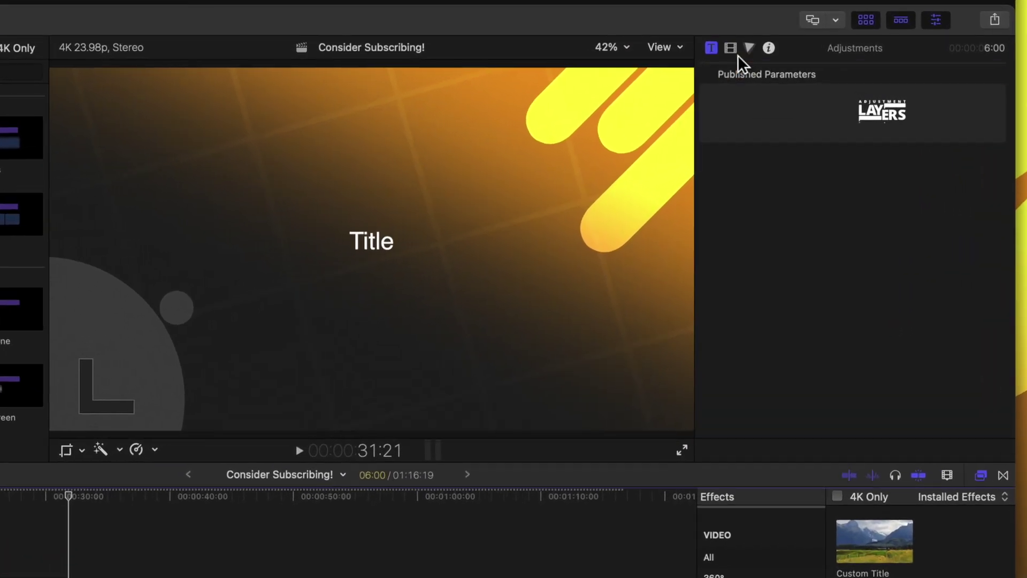
Set the effect's text size to 288, In Position Y to -15.8 px, and text to SUBSCRIBE!
{"action": "left_click", "coordinate": [749, 72]}
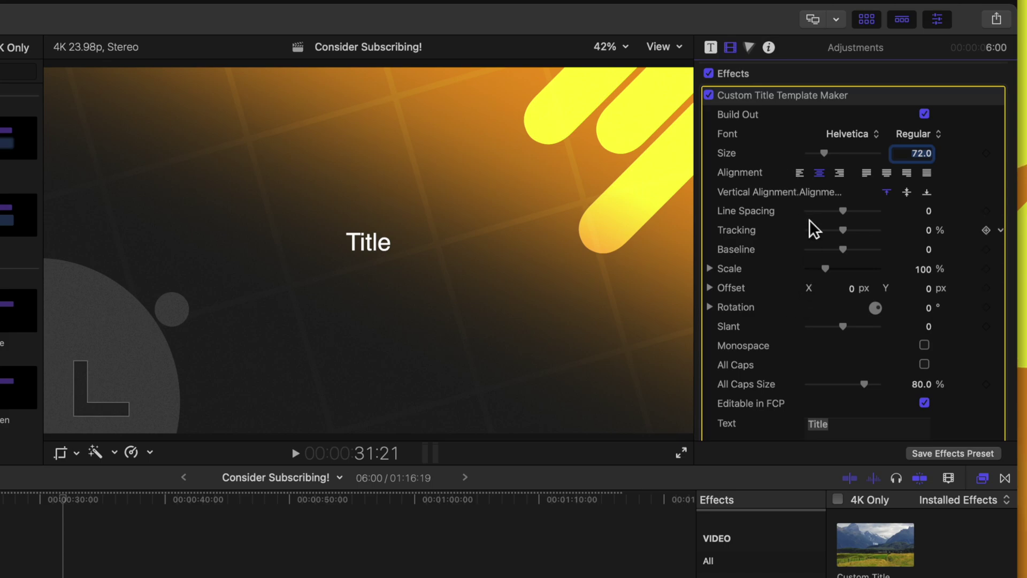
{"action": "left_click_drag", "start_coordinate": [858, 159], "coordinate": [917, 205]}
{"action": "scroll", "coordinate": [839, 228], "scroll_direction": "down", "scroll_amount": 10}
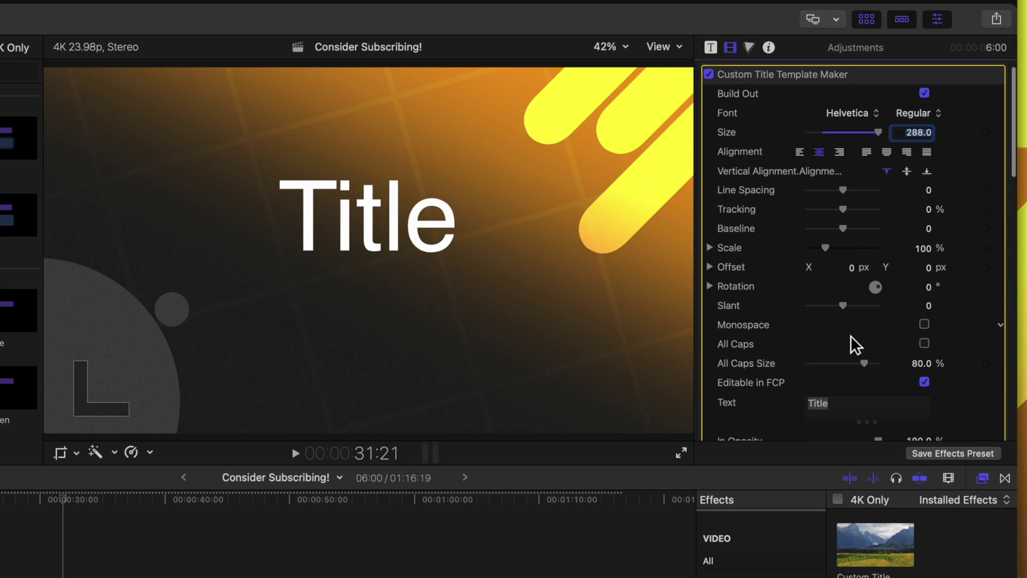
{"action": "scroll", "coordinate": [838, 257], "scroll_direction": "down", "scroll_amount": 1}
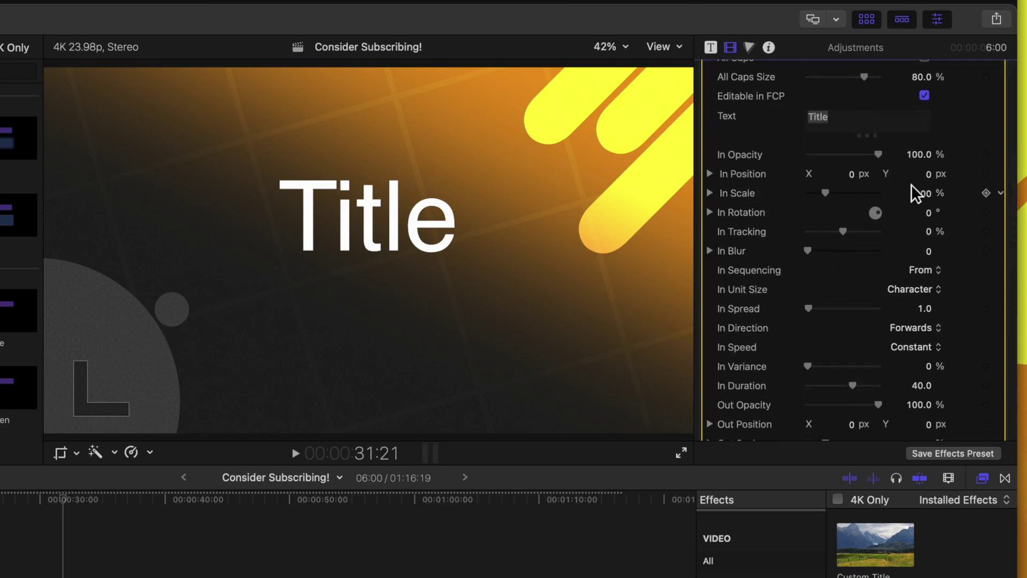
{"action": "left_click_drag", "start_coordinate": [928, 172], "coordinate": [929, 176]}
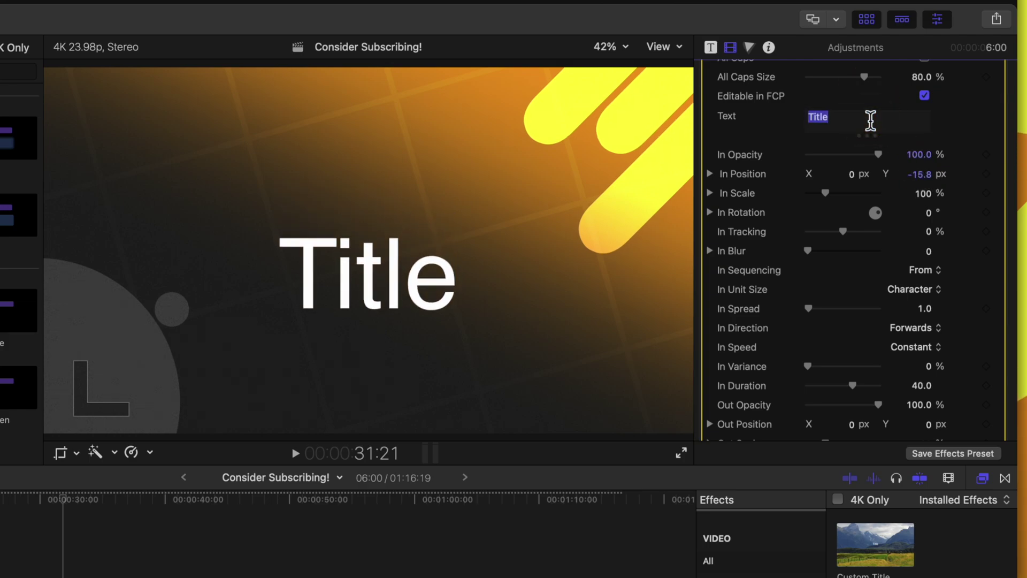
{"action": "type", "text": "BE!"}
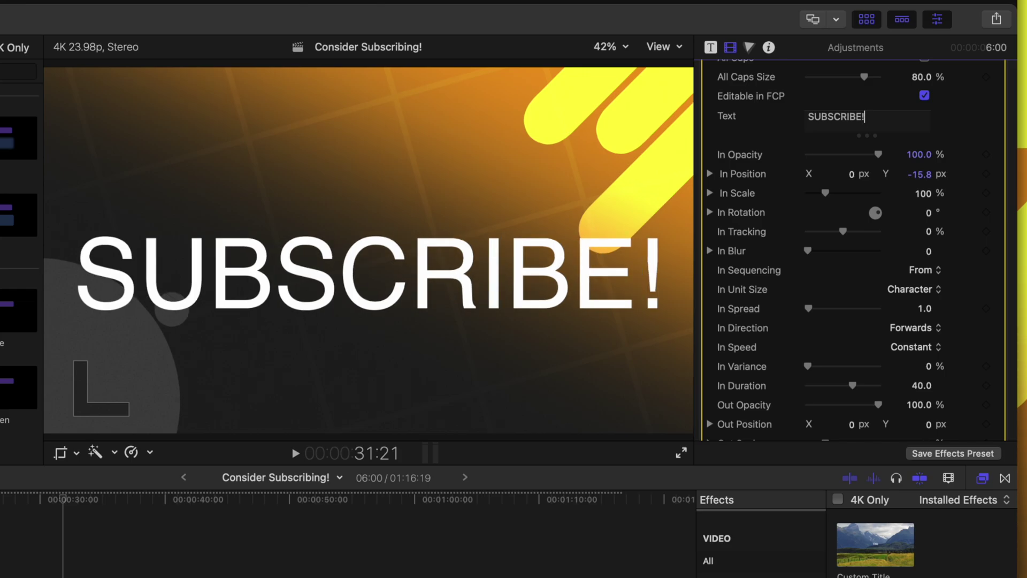
Change the Helvetica title's font style to Bold
{"action": "scroll", "coordinate": [853, 212], "scroll_direction": "up", "scroll_amount": 10}
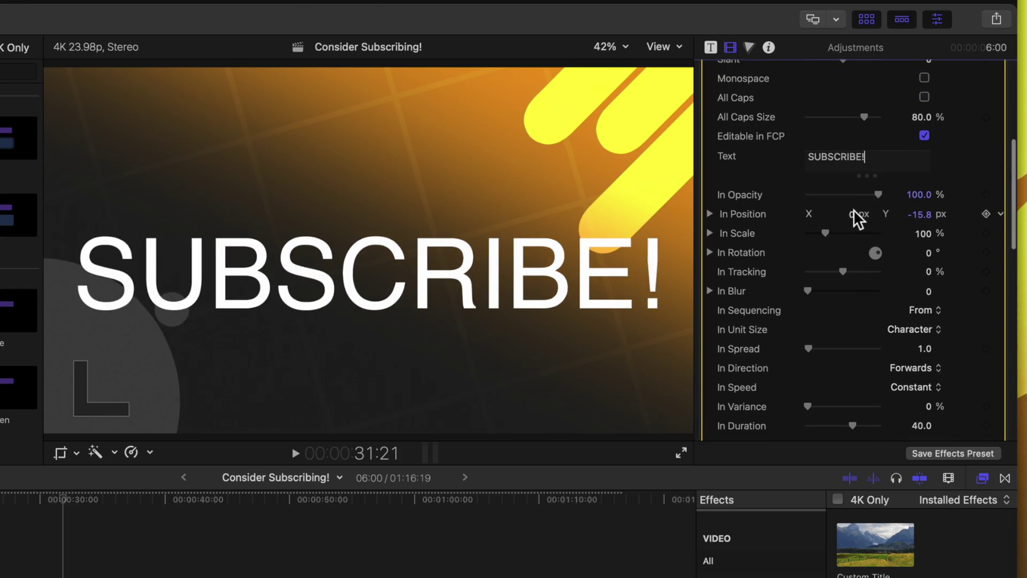
{"action": "left_click", "coordinate": [916, 97]}
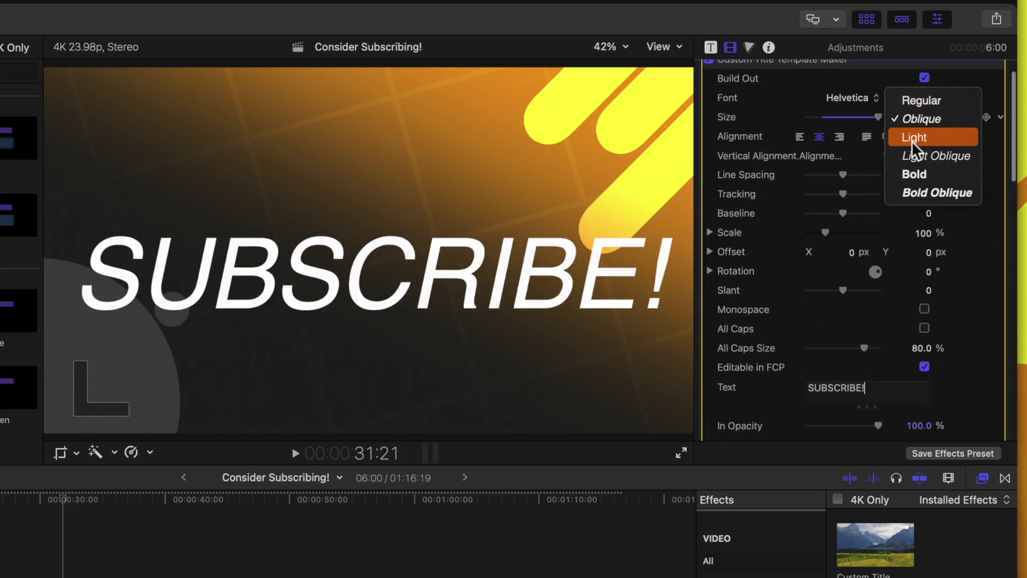
{"action": "left_click", "coordinate": [914, 174]}
{"action": "scroll", "coordinate": [892, 278], "scroll_direction": "down", "scroll_amount": 15}
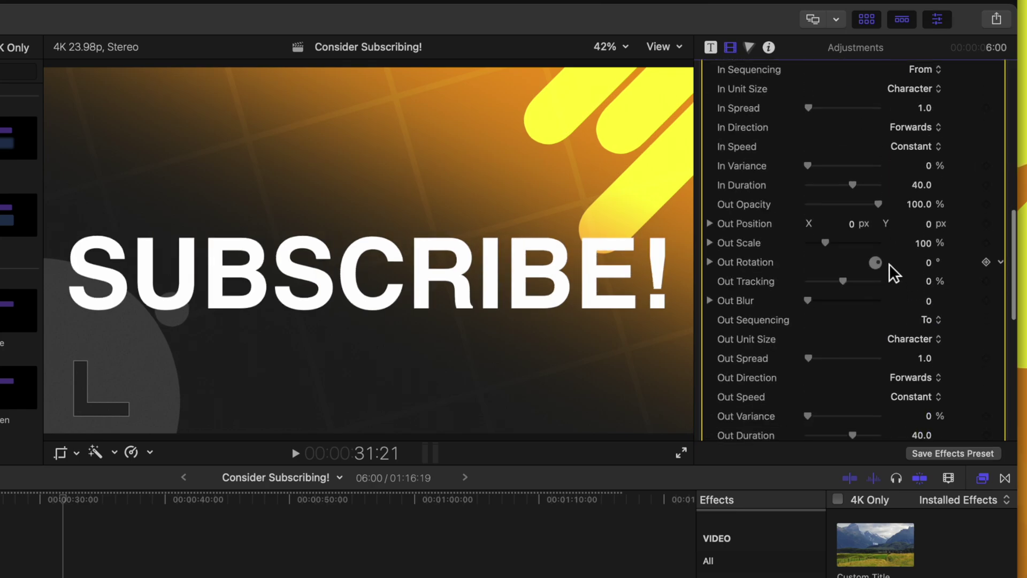
{"action": "scroll", "coordinate": [824, 209], "scroll_direction": "down", "scroll_amount": 5}
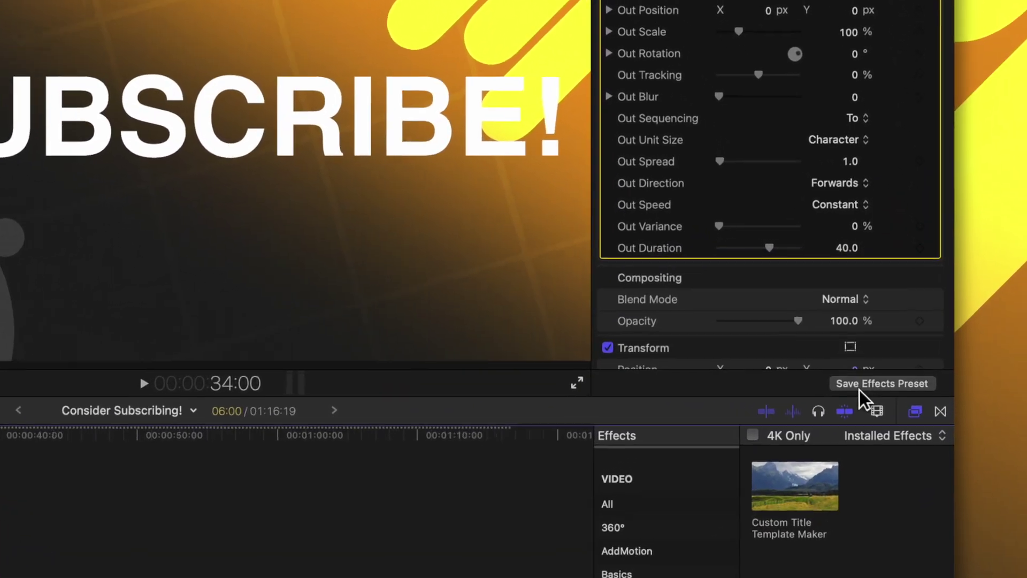
Save the Adjustments clip's customized effect settings as an effects preset named SUBSCRIBE!
{"action": "left_click", "coordinate": [859, 391]}
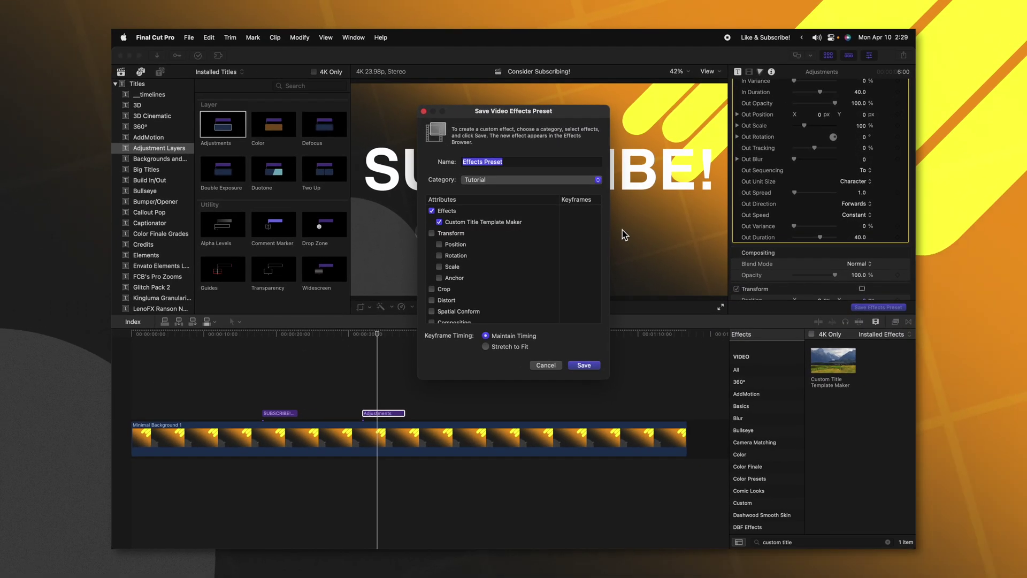
{"action": "type", "text": "SUBSCRIBE!"}
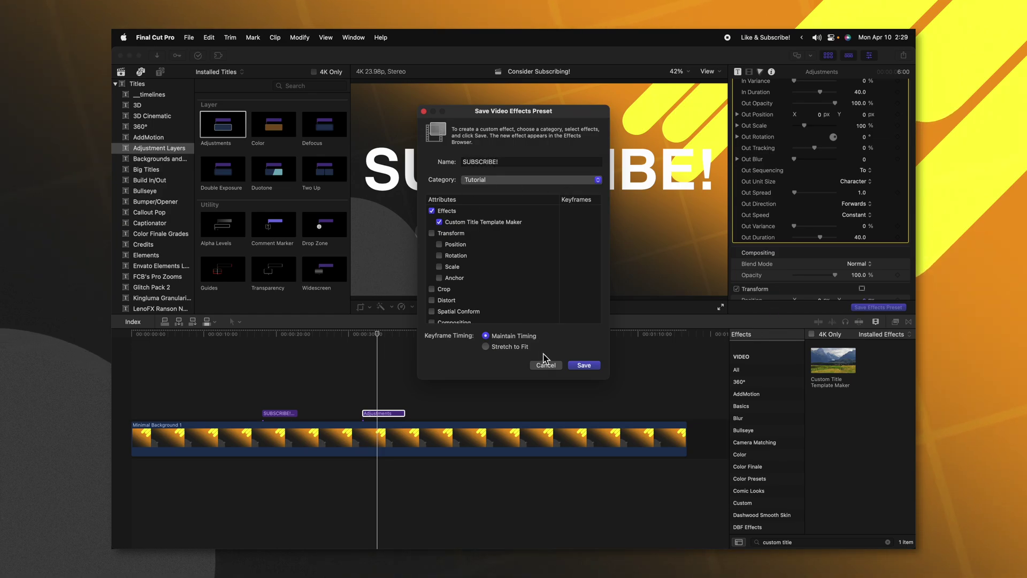
{"action": "left_click", "coordinate": [584, 365]}
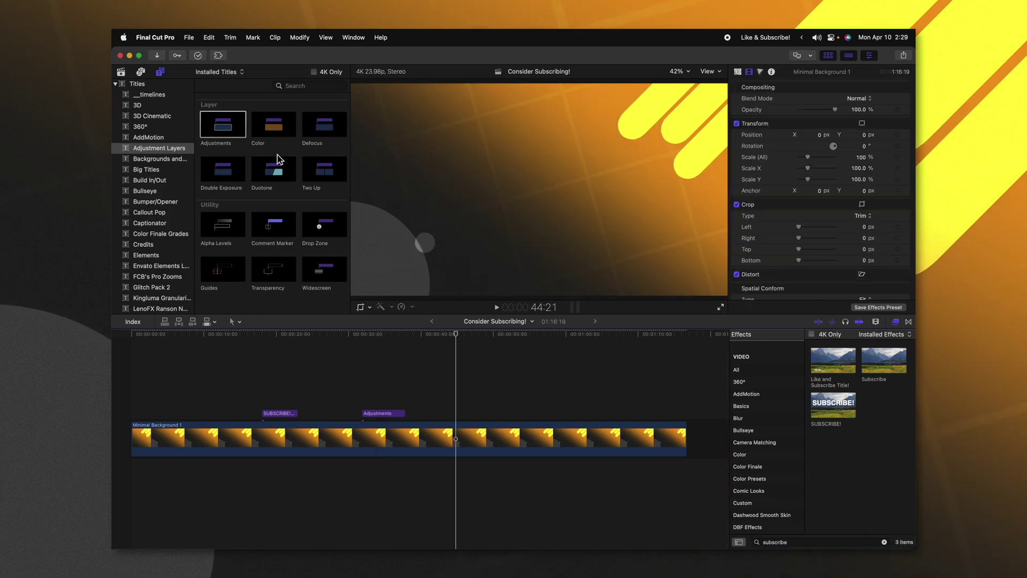
Apply the SUBSCRIBE! preset to the second Adjustments clip and preview the bold title animation
{"action": "left_click_drag", "start_coordinate": [827, 412], "coordinate": [479, 418]}
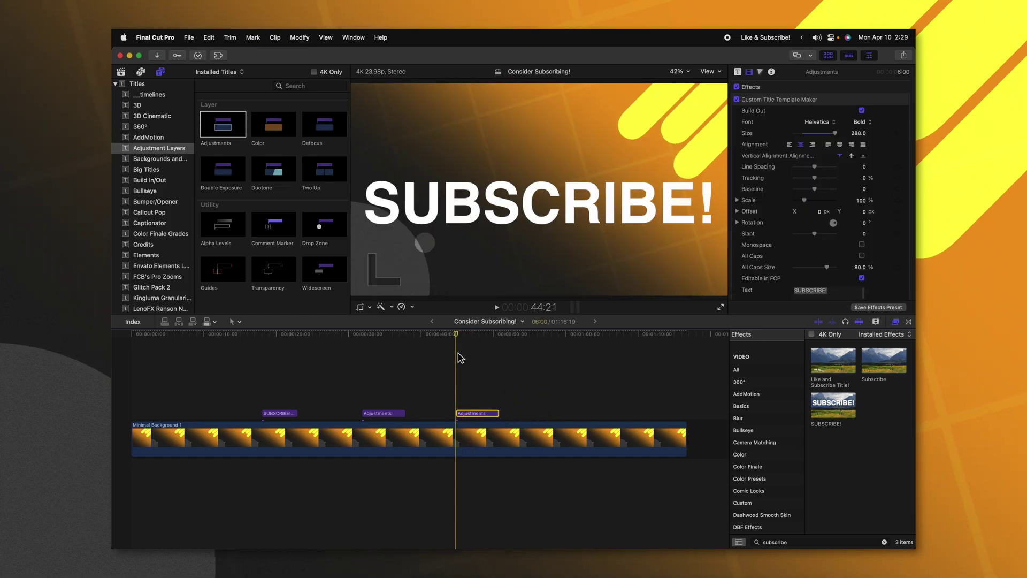
{"action": "key", "text": "space"}
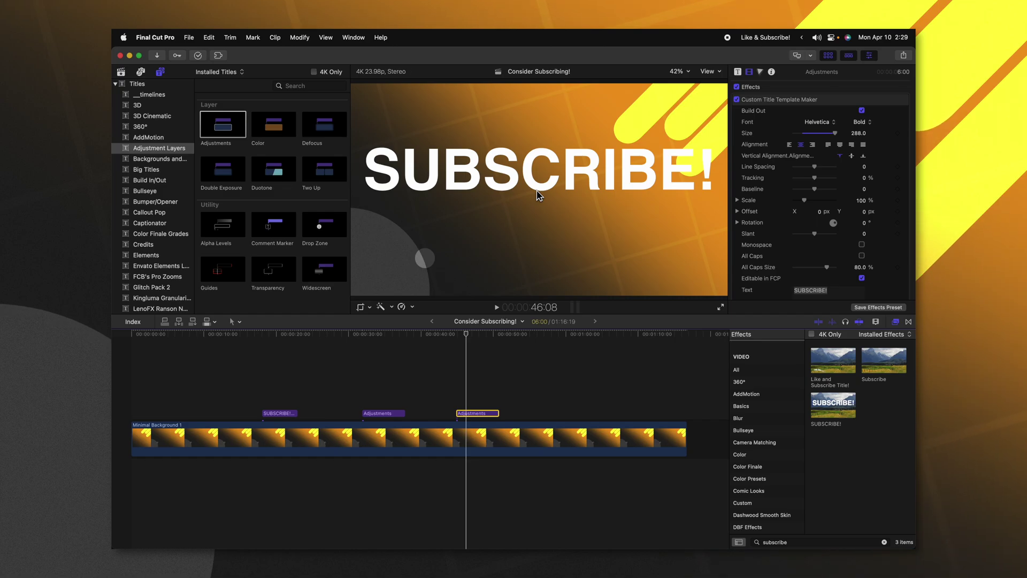